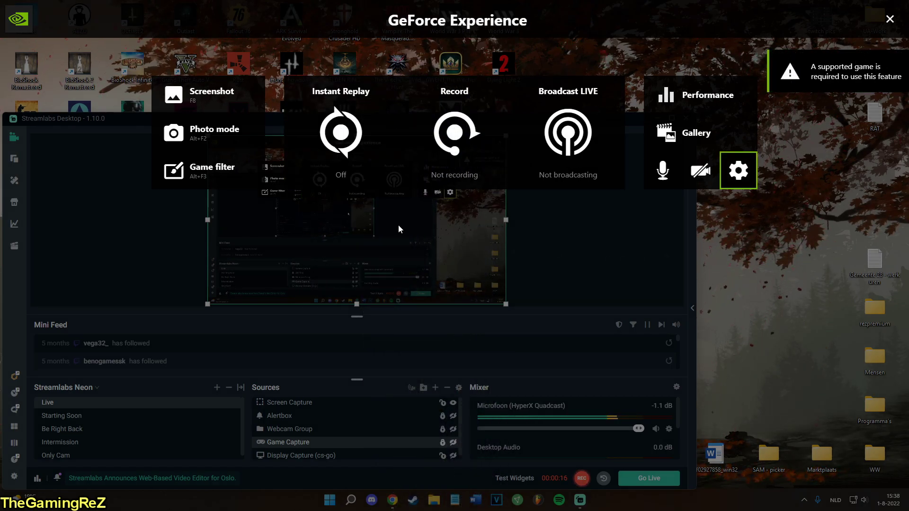
Step: Turn on Instant Replay in the overlay and try to save a replay
left_click(341, 171)
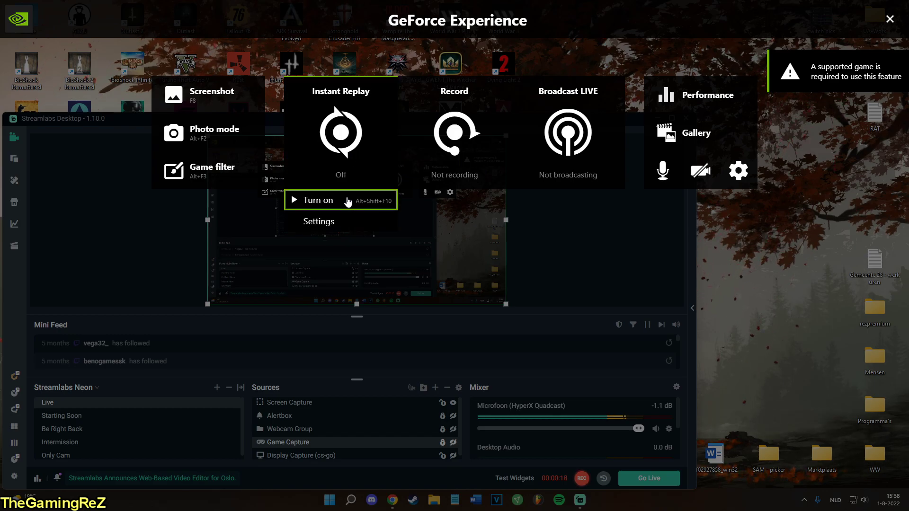
left_click(348, 202)
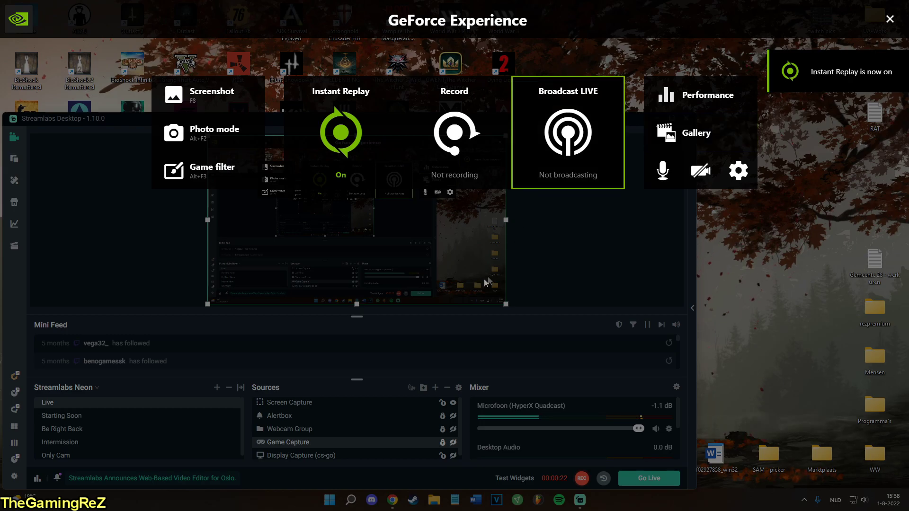
left_click(337, 161)
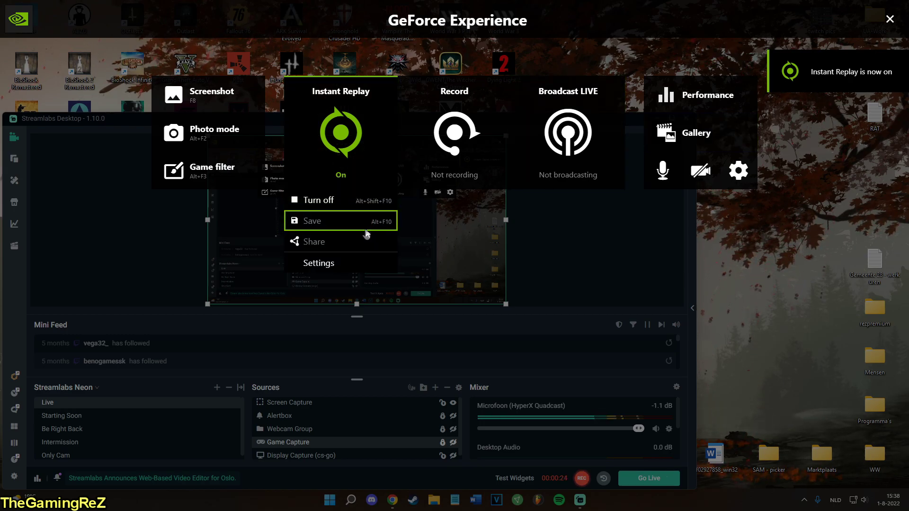
left_click(348, 216)
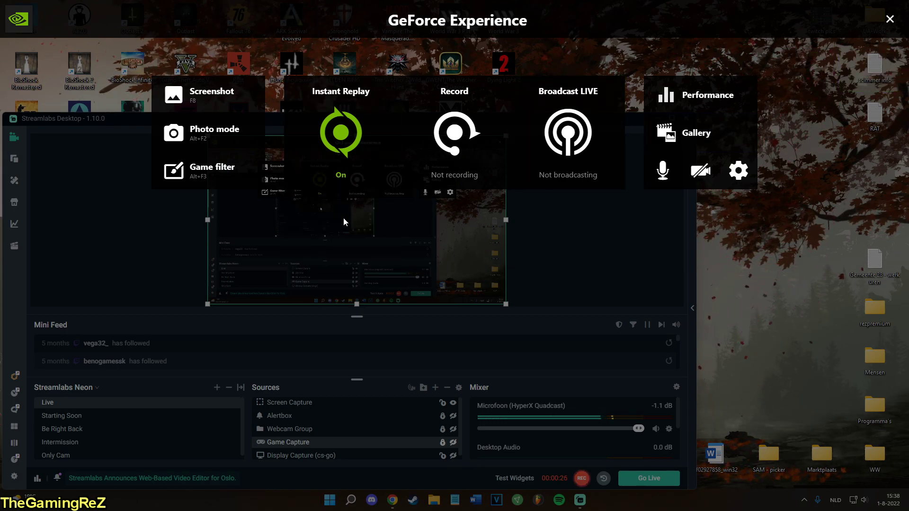
left_click(338, 166)
left_click(330, 216)
left_click(340, 169)
left_click(337, 219)
Step: Turn Instant Replay back off and try to start a recording from the overlay
left_click(338, 182)
left_click(451, 170)
left_click(360, 182)
left_click(332, 200)
left_click(459, 182)
left_click(463, 207)
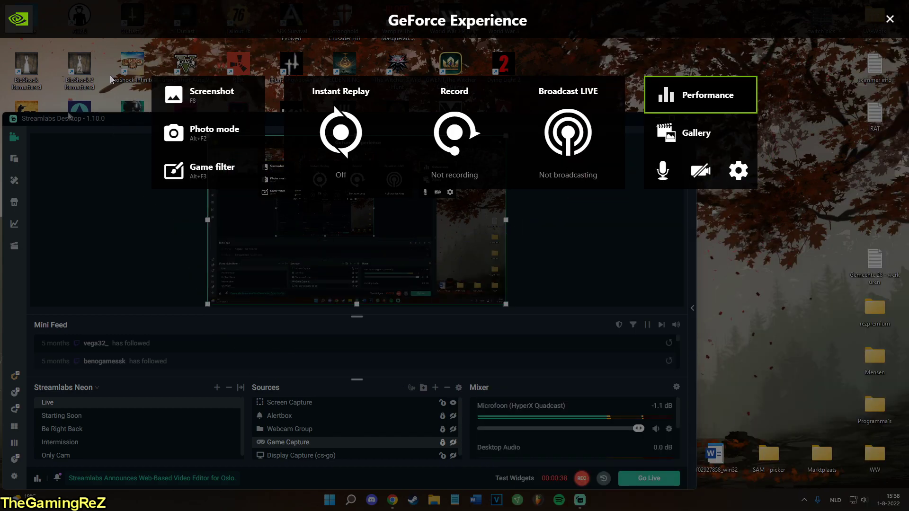
Step: Try to open the Game filter and close the overlay
left_click(219, 161)
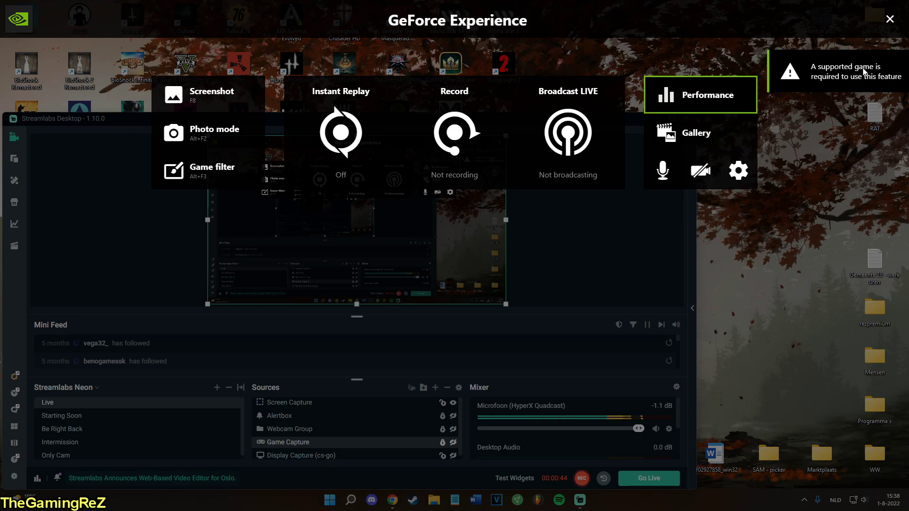
left_click(889, 18)
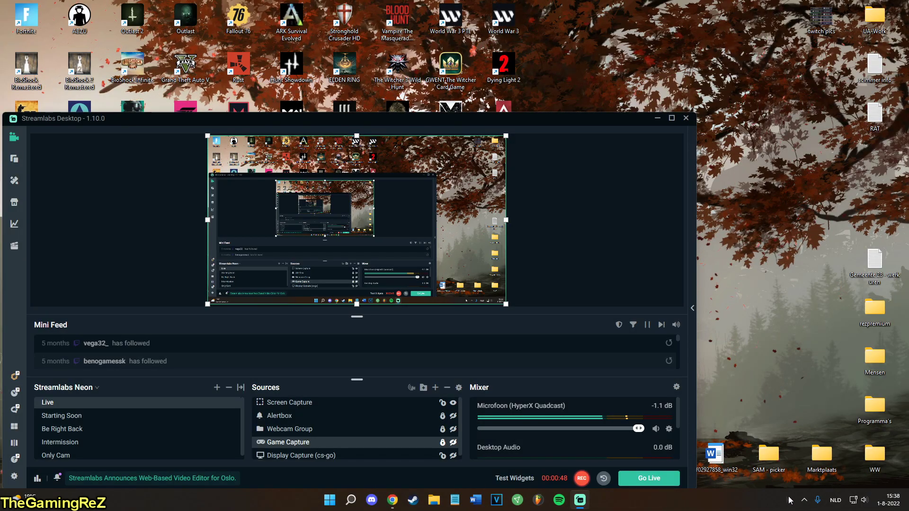
Step: Open the GeForce Experience main window and restore it from maximised to a smaller window over the desktop
left_click(804, 499)
right_click(785, 473)
key("Escape")
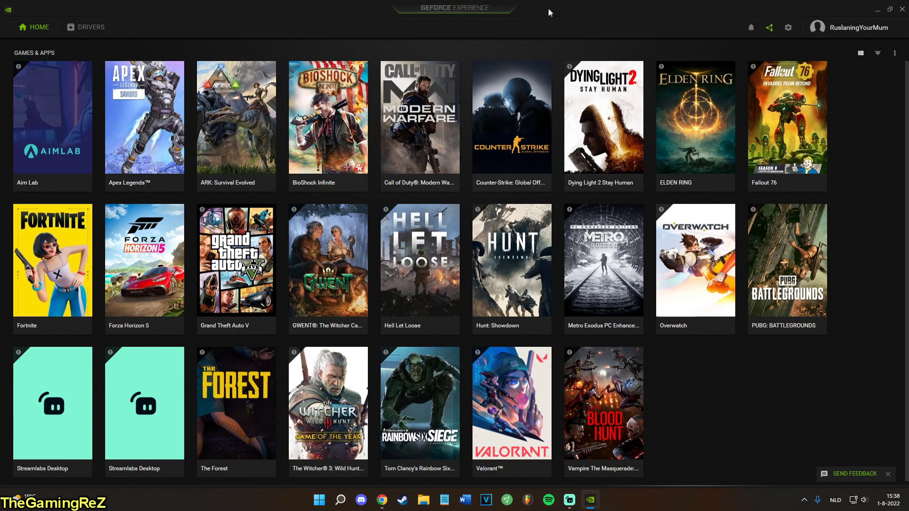
left_click_drag(549, 12, 414, 48)
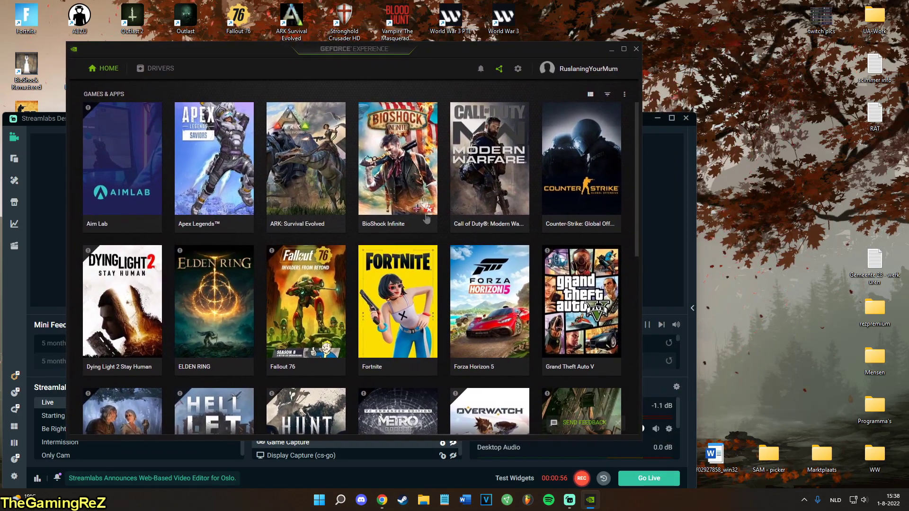
Step: Open the drivers page and bring up the reinstall option for the NVIDIA Studio Driver
left_click(154, 75)
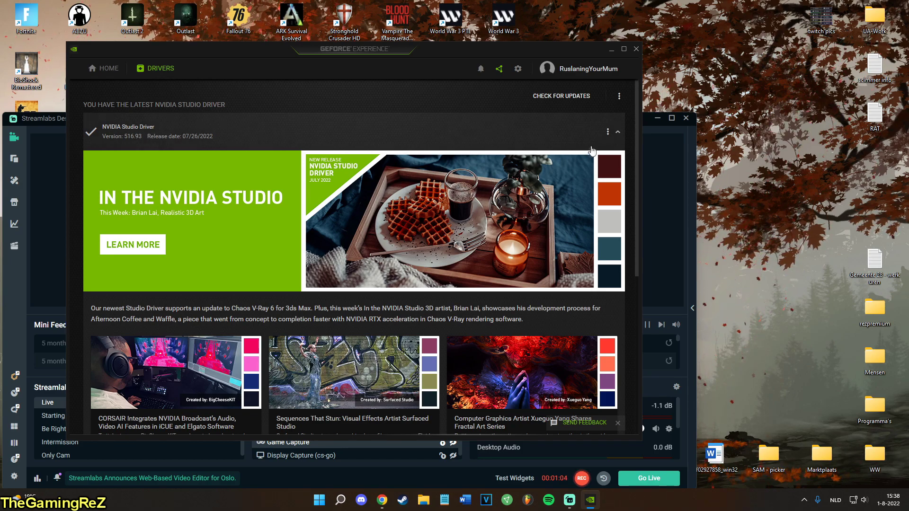
left_click(618, 135)
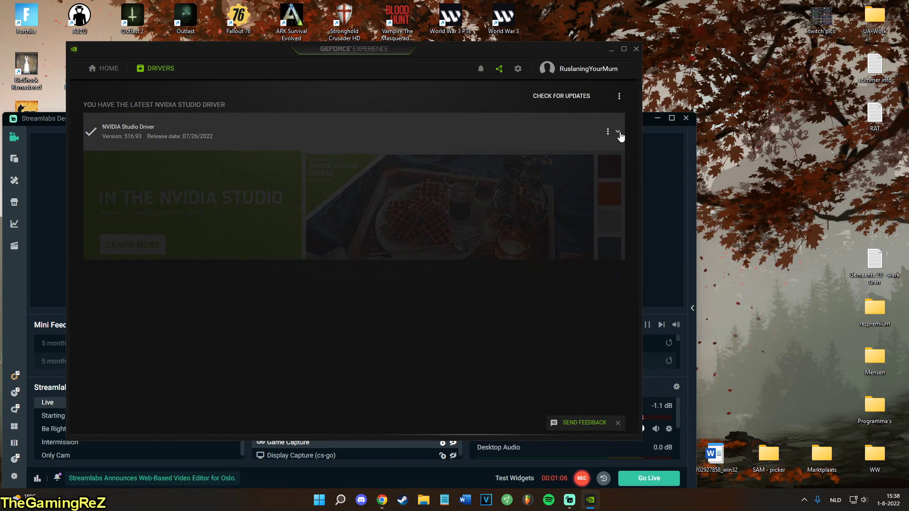
left_click(618, 134)
left_click(608, 132)
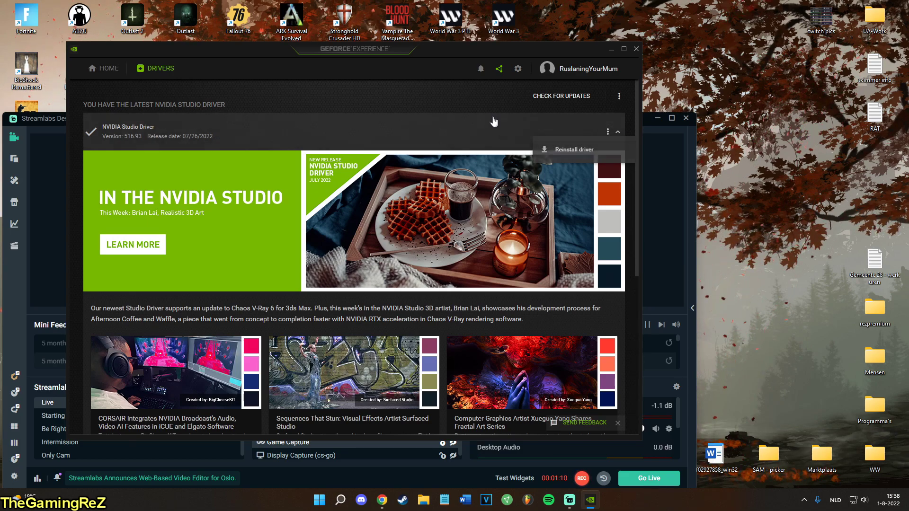
left_click(573, 150)
Step: Open the GeForce Experience general settings and review the in-game overlay's list of settings categories, closing the overlay when done
left_click(519, 71)
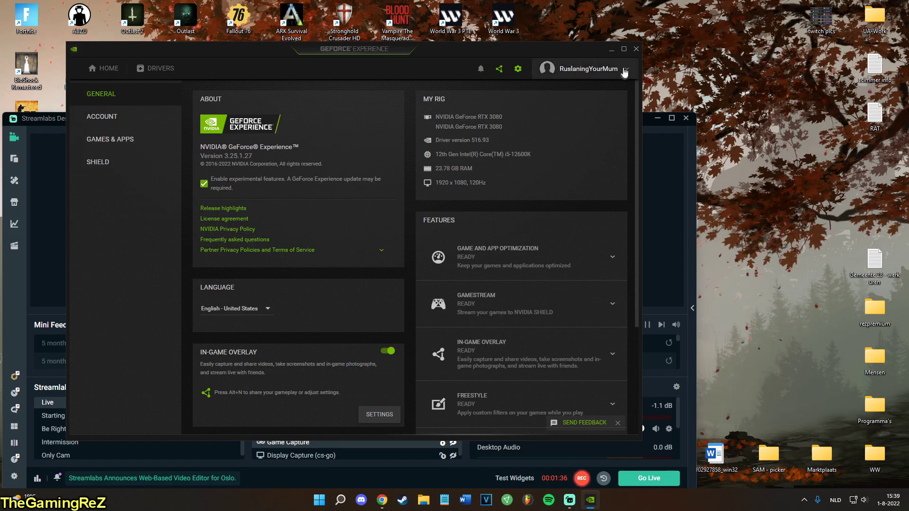
key("alt+z")
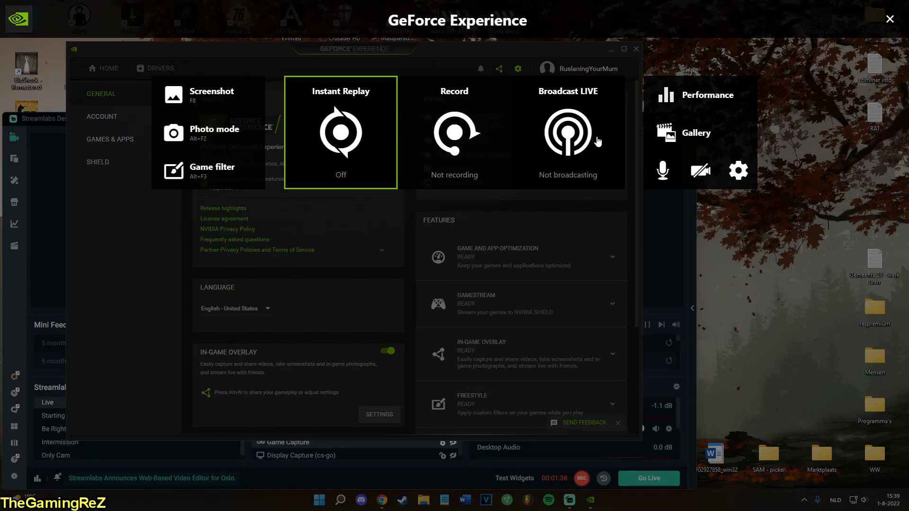
left_click(739, 170)
scroll(441, 356, "down", 3)
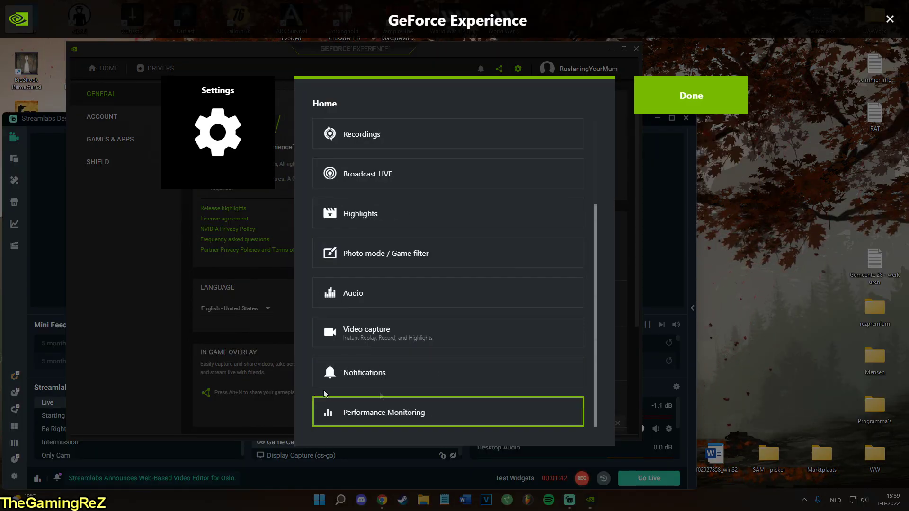
scroll(398, 331, "up", 3)
left_click(657, 105)
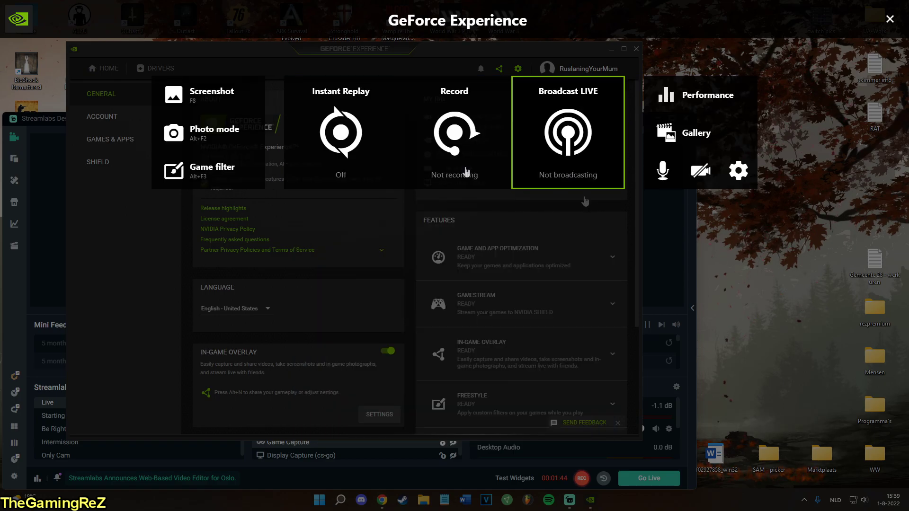
left_click(890, 18)
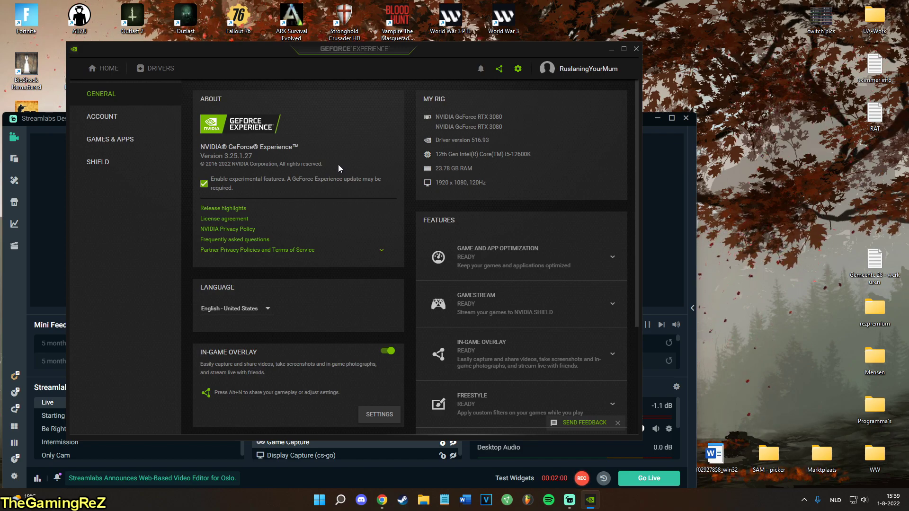
Step: Return to the drivers page, and switch to Streamlabs Desktop, repositioning its window to show the mixer's audio sources
left_click(156, 69)
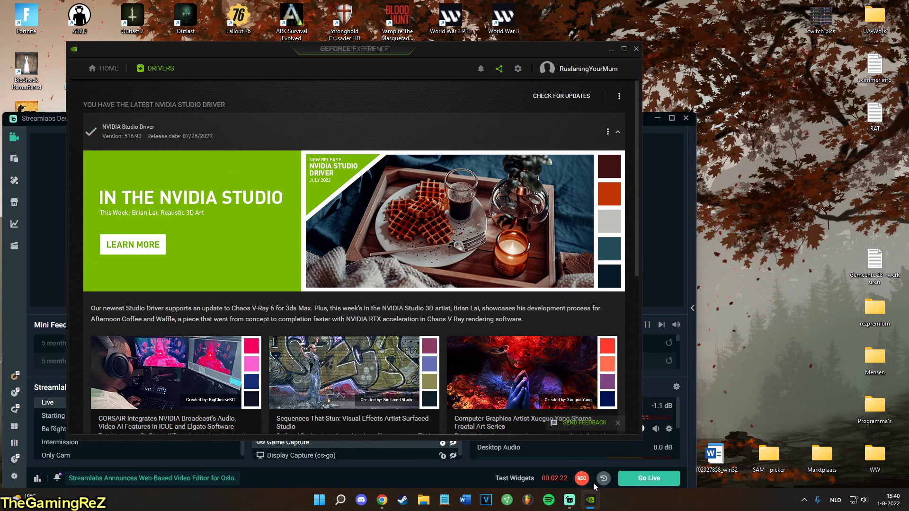
mouse_move(568, 505)
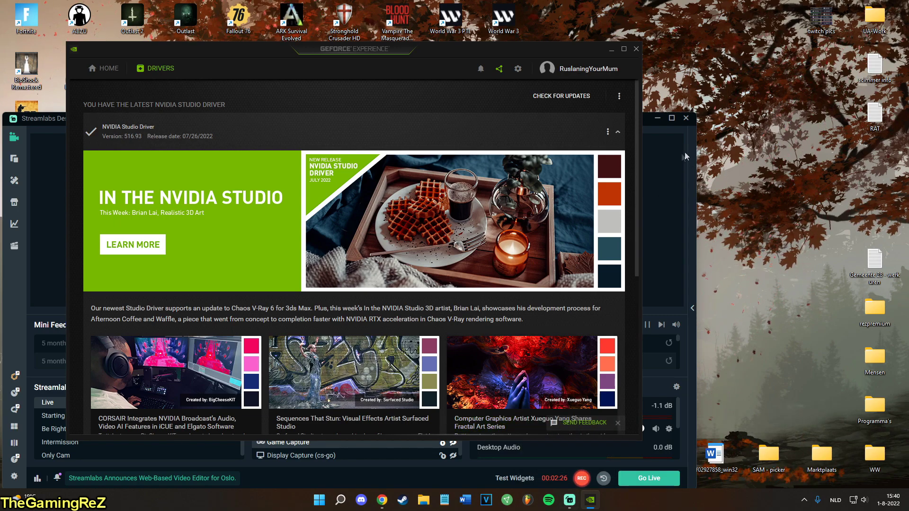
left_click(687, 185)
scroll(474, 362, "down", 2)
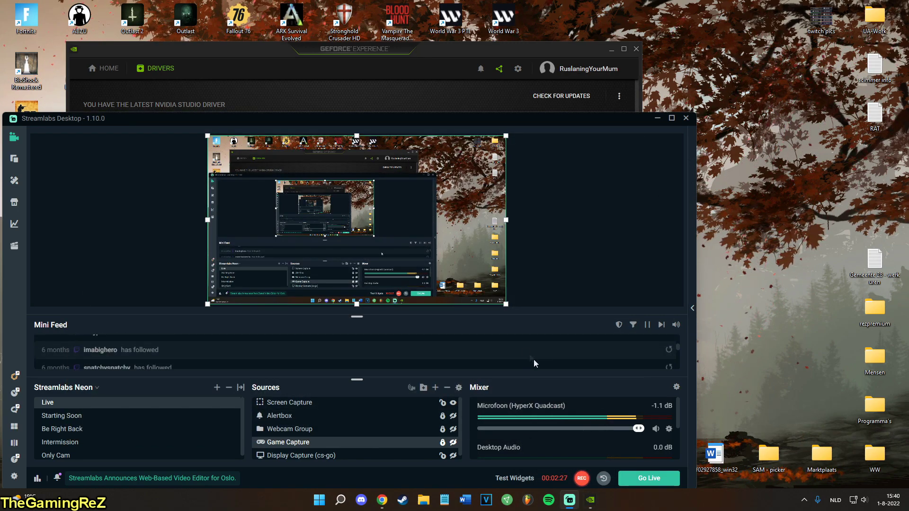
left_click(671, 117)
left_click(883, 6)
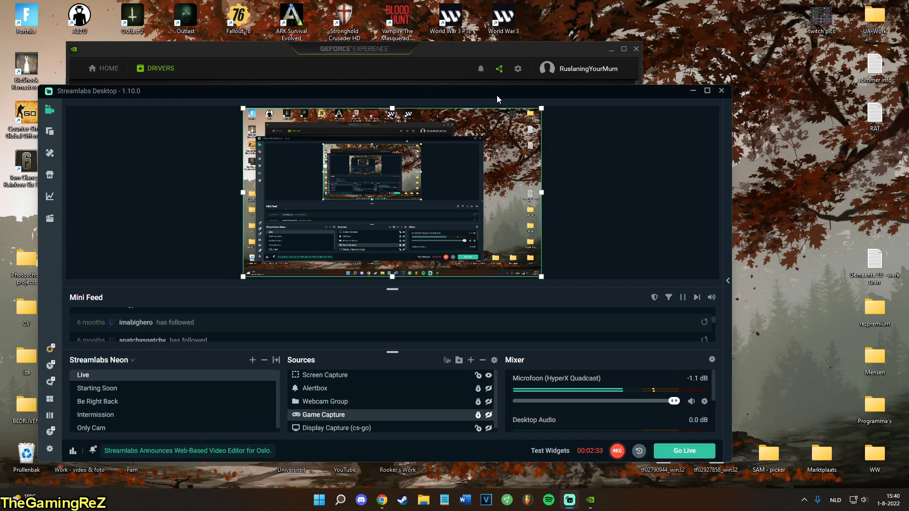
left_click_drag(496, 95, 487, 96)
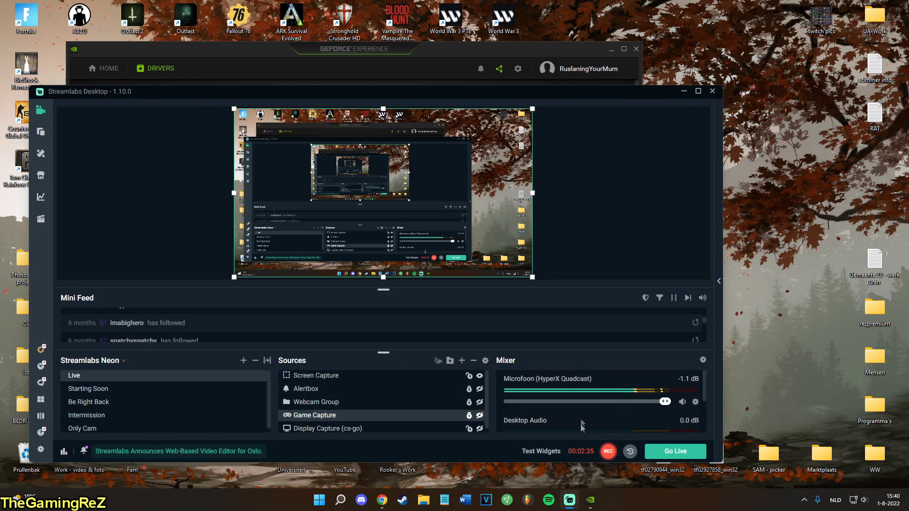
scroll(582, 423, "down", 1)
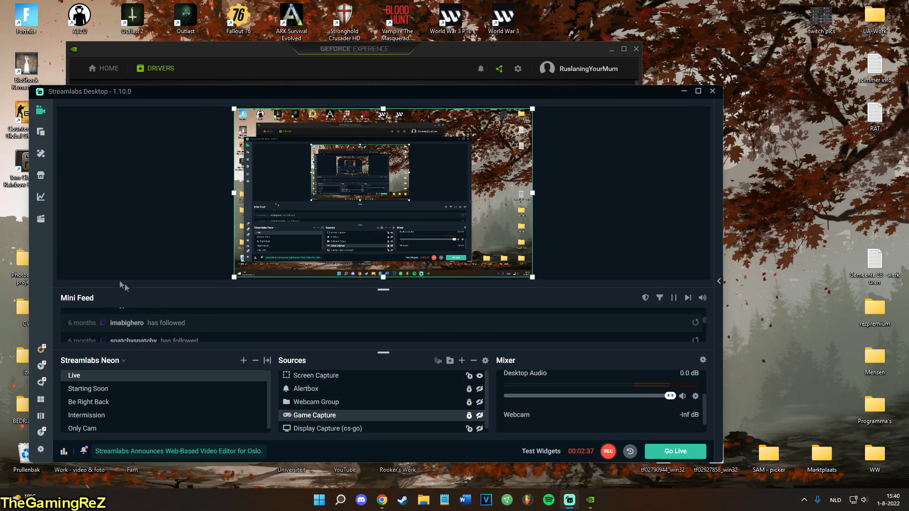
Step: Open the Streamlabs settings and look through the Advanced, Video and Hotkeys categories
left_click(41, 449)
left_click_drag(379, 93, 535, 84)
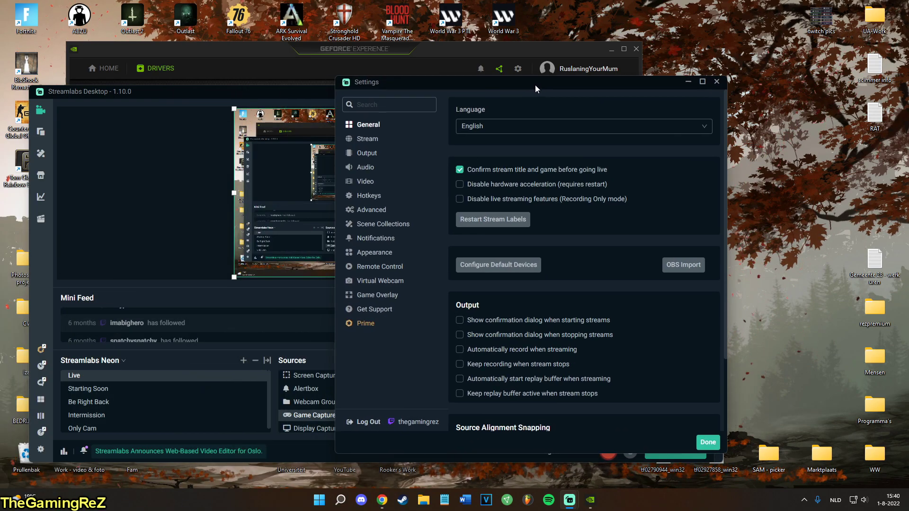
left_click(370, 209)
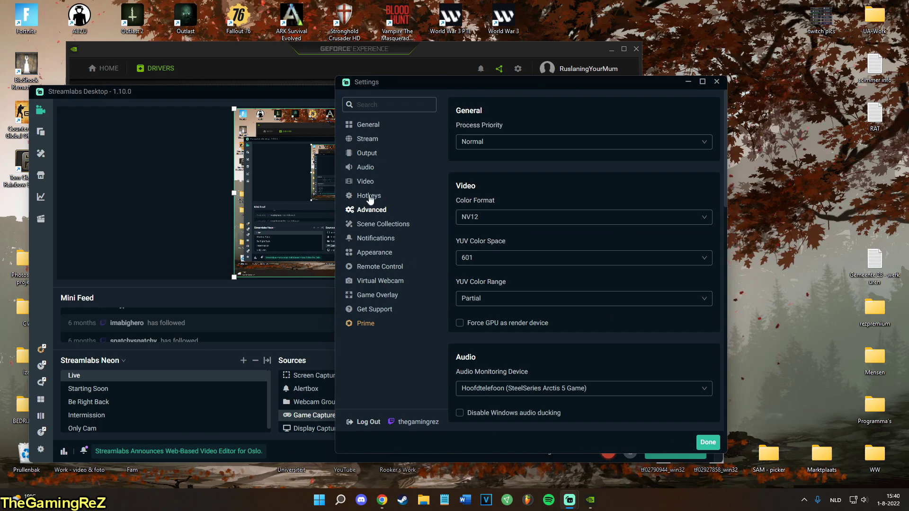
left_click(372, 181)
left_click(378, 195)
left_click(381, 211)
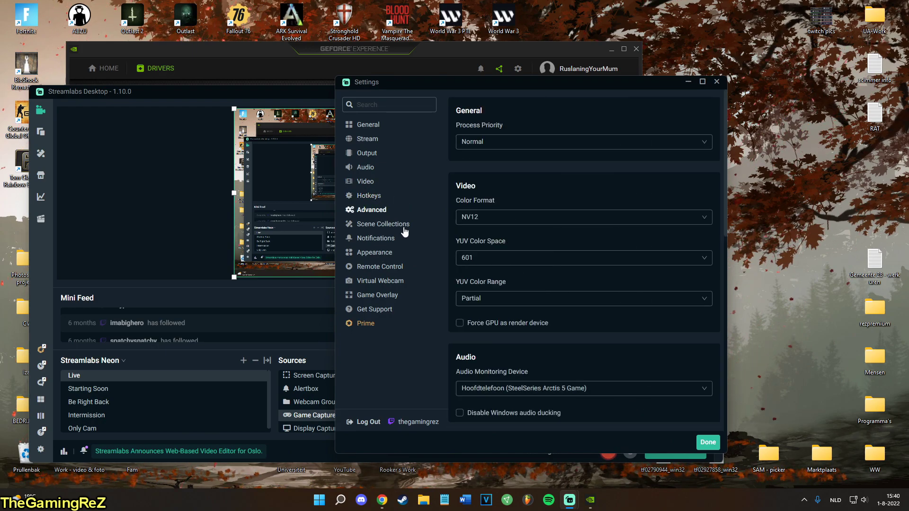
Step: Examine the Recording and Audio sections of the Streamlabs output settings and close the settings window
left_click(368, 152)
left_click(523, 150)
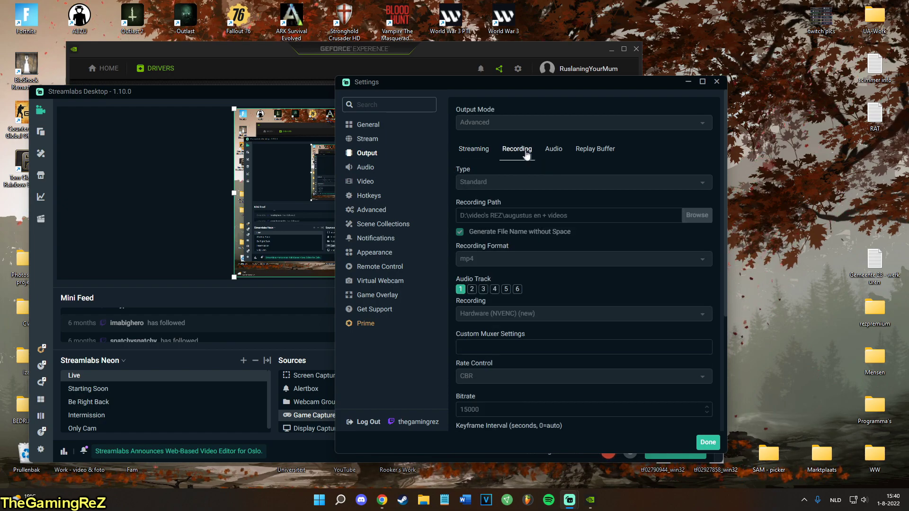
left_click(559, 151)
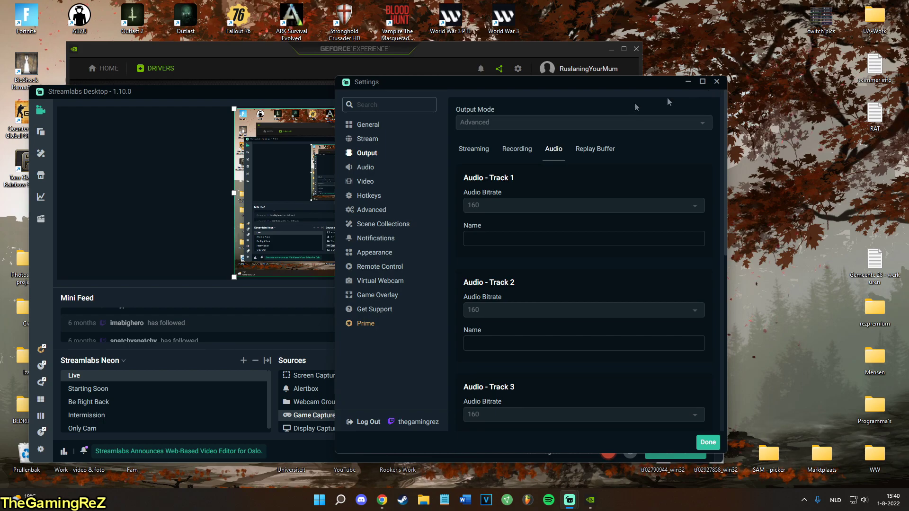
left_click(717, 84)
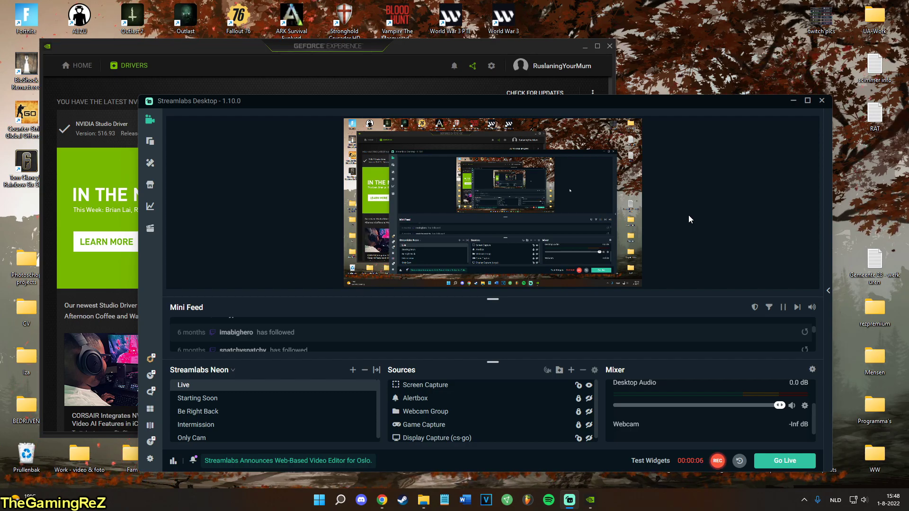
Step: Move the GeForce Experience and Streamlabs Desktop windows apart so that they overlap less on the desktop
left_click(219, 57)
left_click_drag(238, 48, 310, 54)
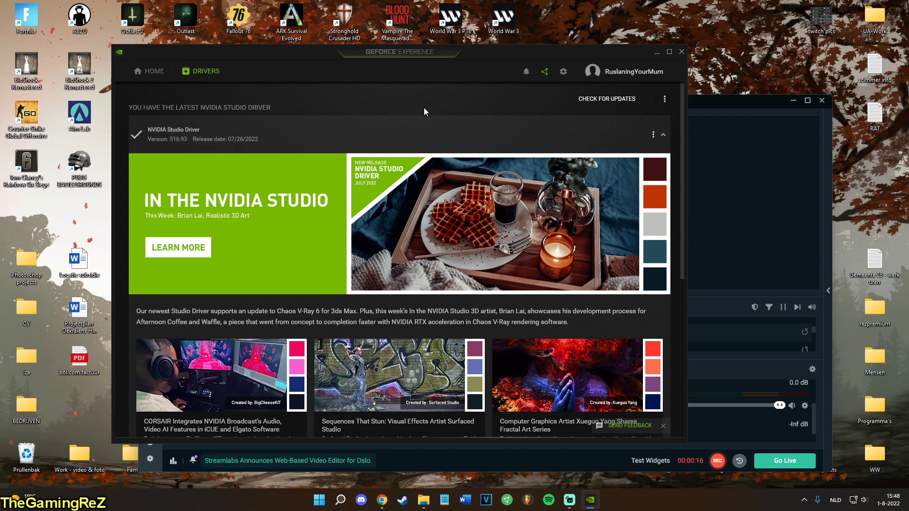
left_click_drag(473, 50, 389, 51)
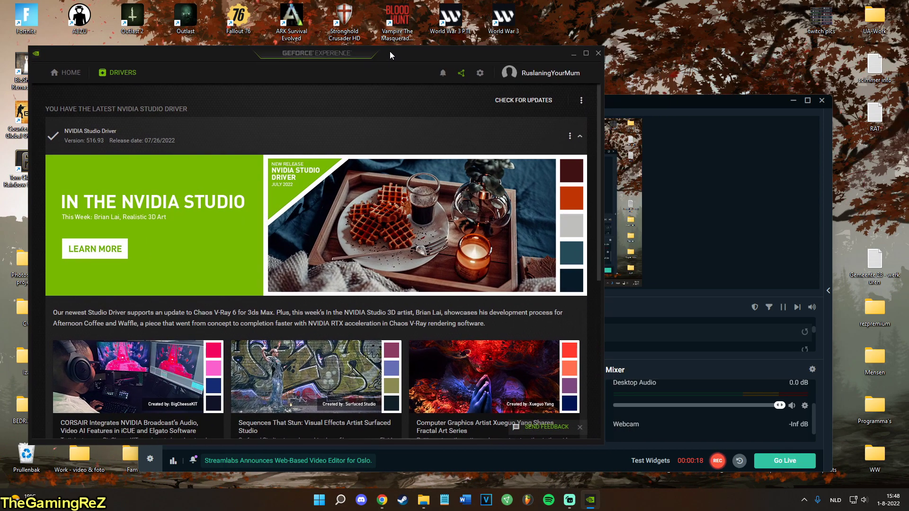
left_click_drag(660, 100, 714, 102)
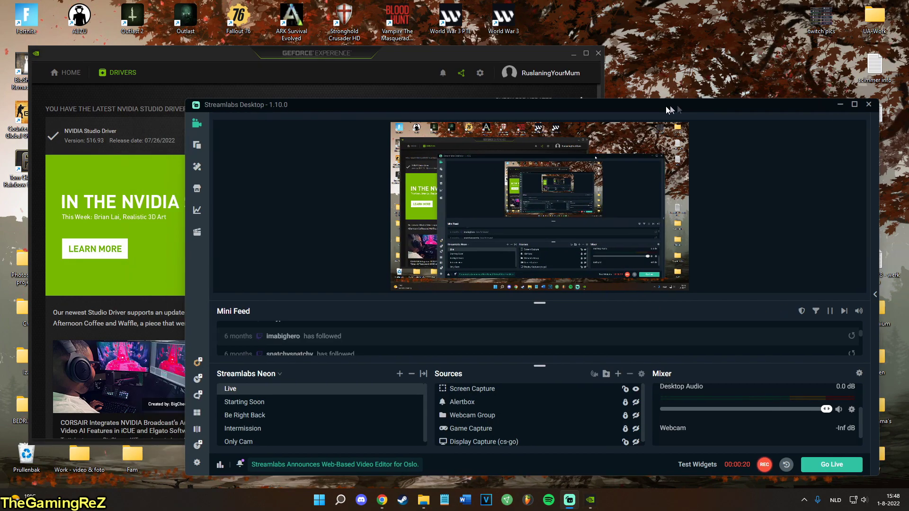
Step: Select the capture source in the Streamlabs preview and bring the GeForce Experience window back to the front
right_click(653, 195)
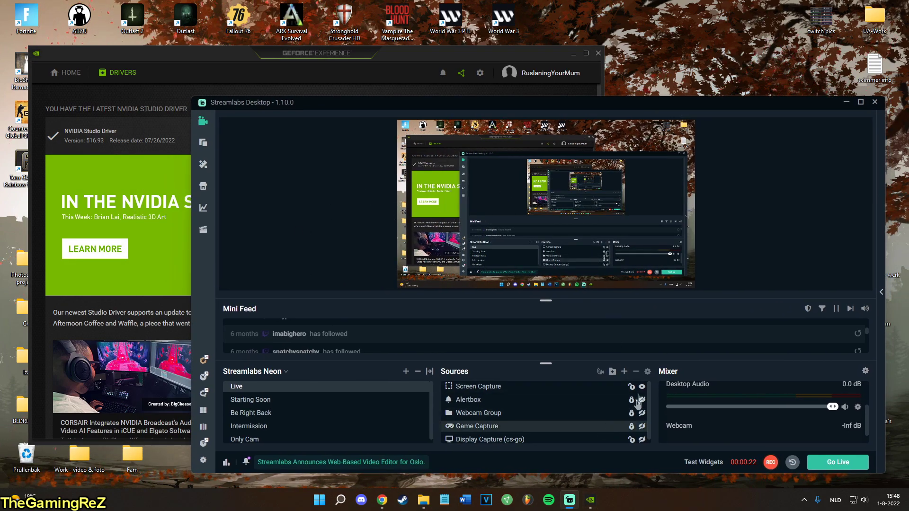
left_click(765, 409)
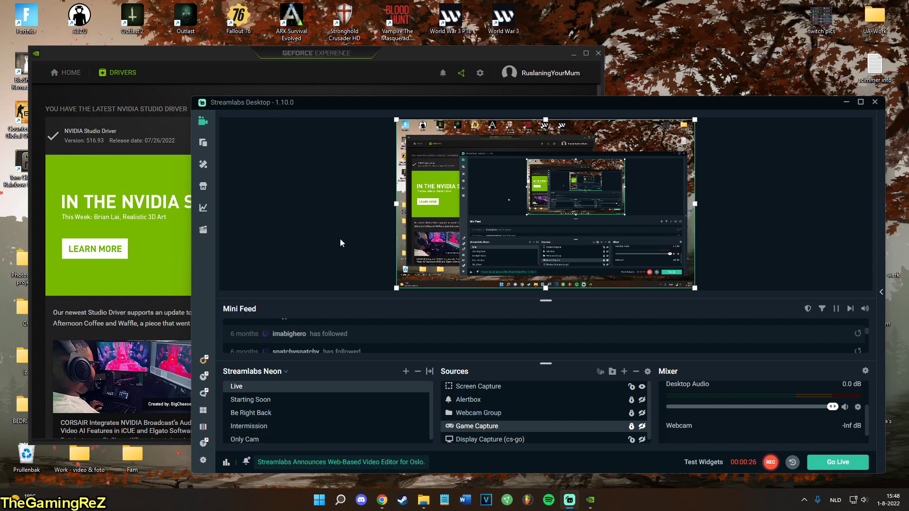
left_click(166, 64)
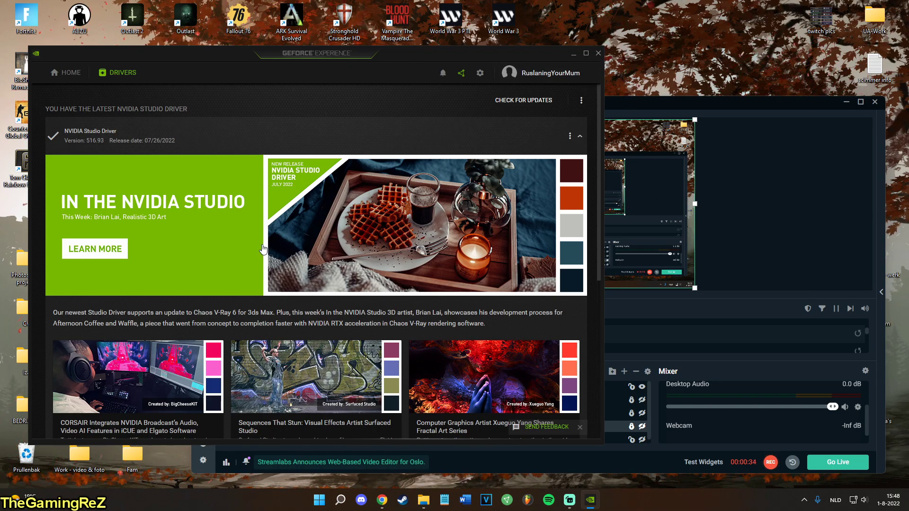
Step: Open the GeForce Experience in-game overlay, look at the Record settings and close the overlay
key("alt+z")
left_click(454, 135)
left_click(461, 220)
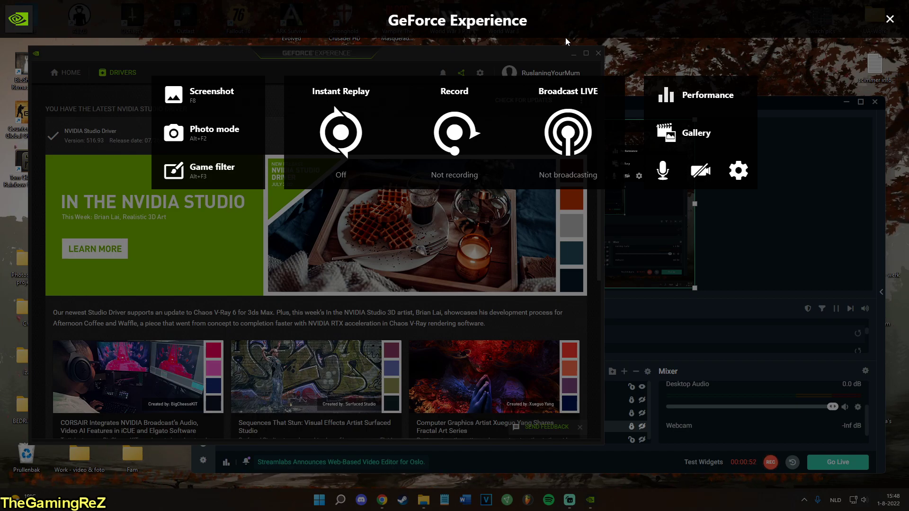
left_click(891, 18)
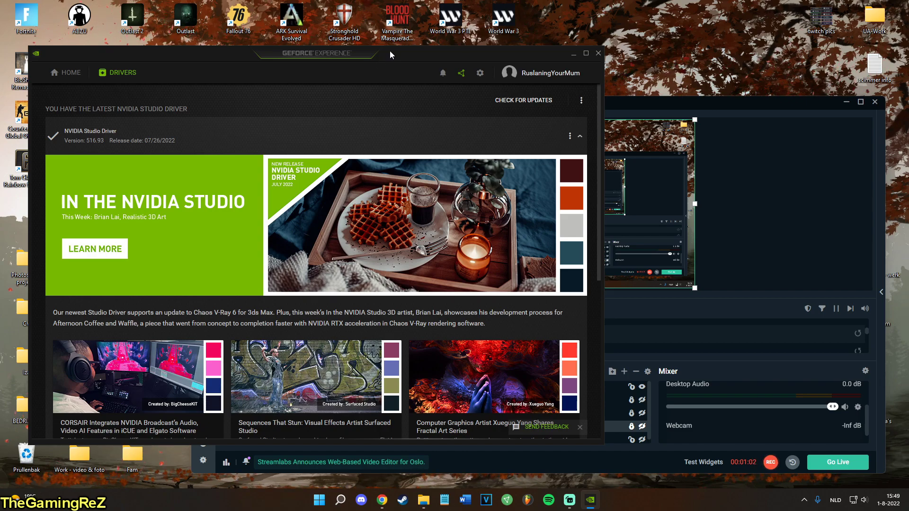
Step: Reopen the in-game overlay to check the Record settings and the general overlay settings, and close it again
key("alt+z")
left_click(454, 135)
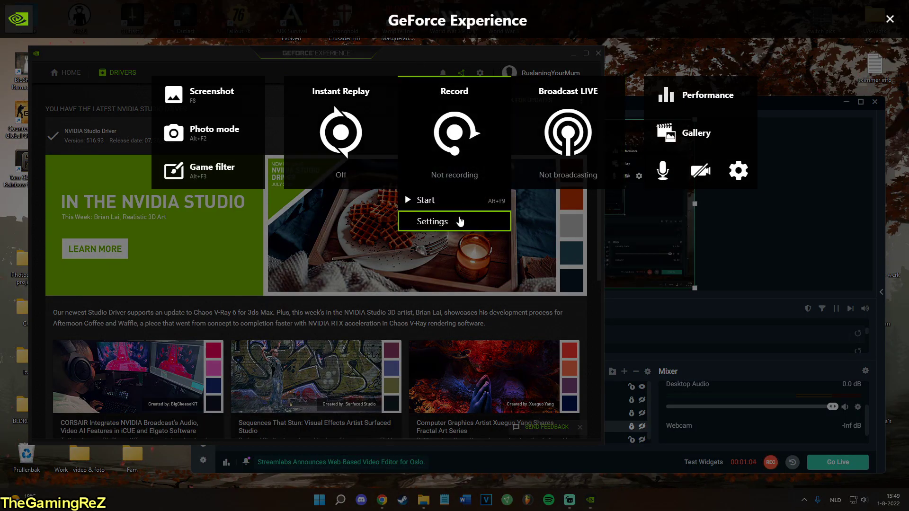
left_click(459, 221)
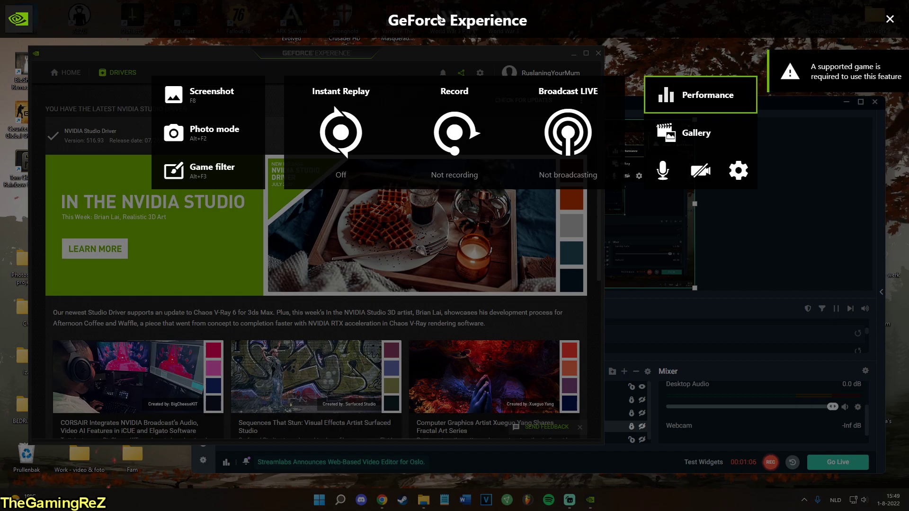
left_click(742, 166)
left_click(889, 19)
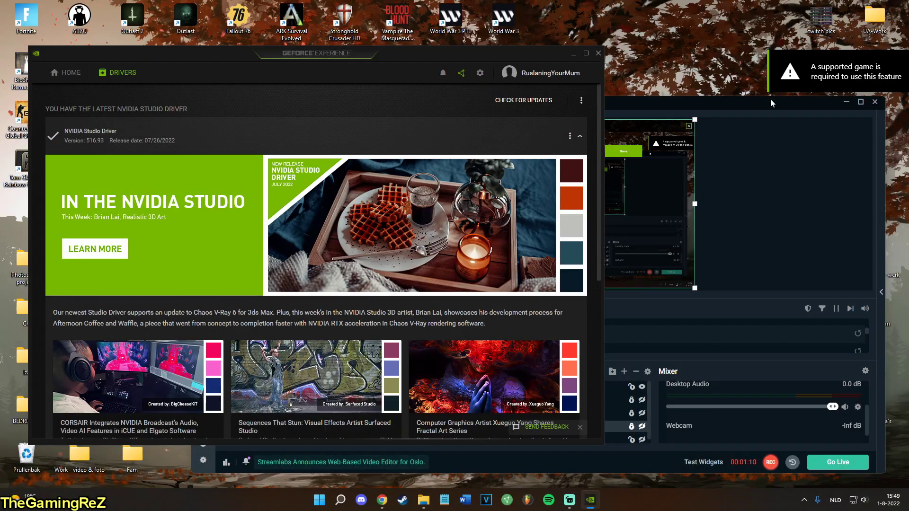
Step: Move the Streamlabs Desktop window slightly up and to the left, and bring GeForce Experience back to the front
left_click(682, 110)
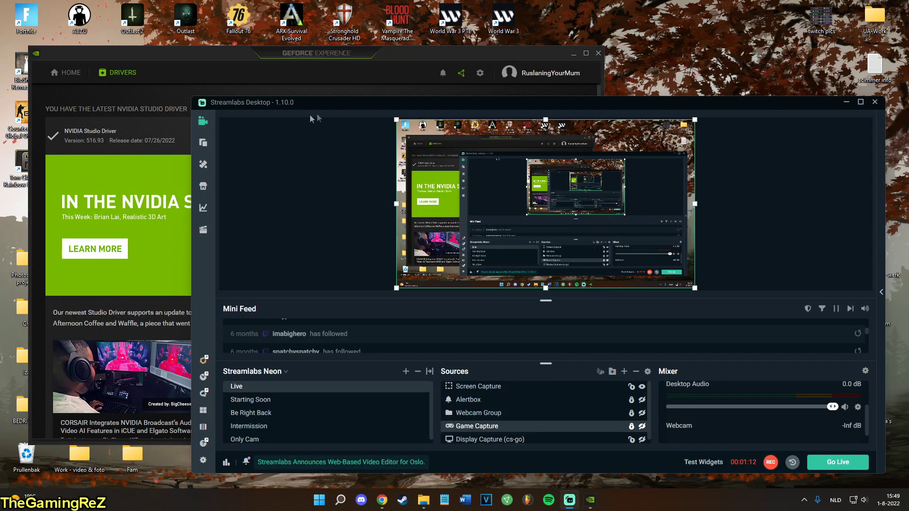
left_click_drag(434, 103, 408, 94)
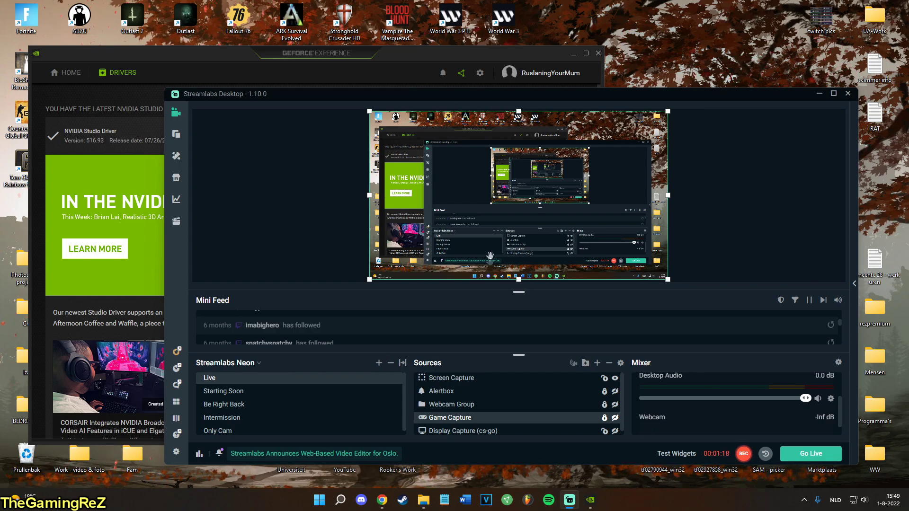
left_click(180, 71)
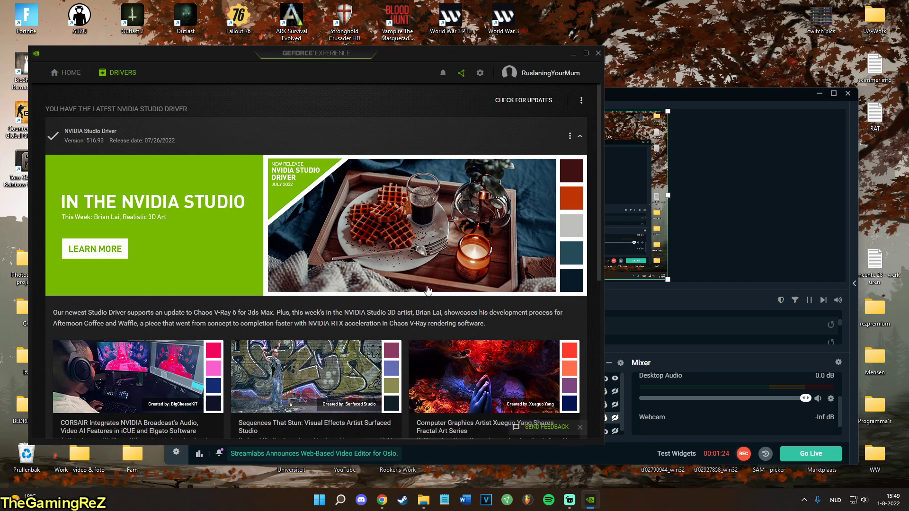
left_click(647, 111)
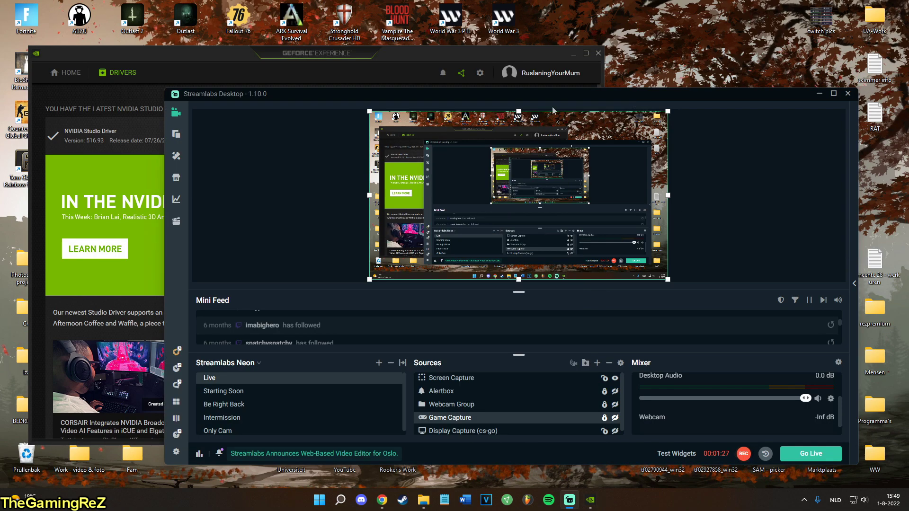
left_click(243, 55)
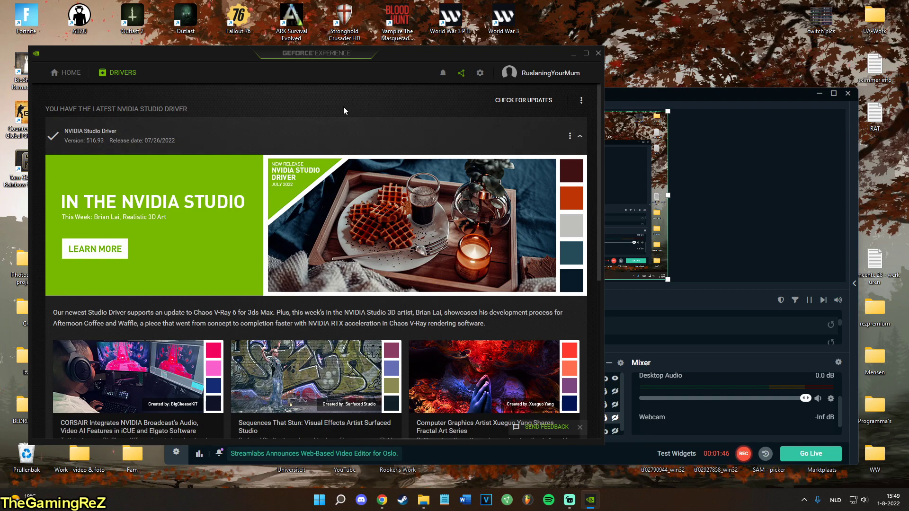
Step: Try to start a recording from the GeForce Experience overlay and close the overlay
key("alt+z")
left_click(455, 133)
left_click(428, 198)
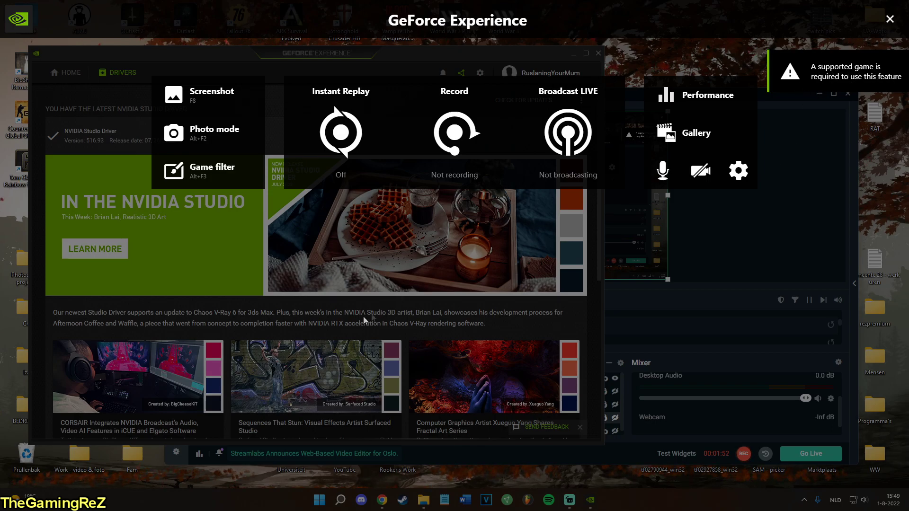
key("alt+z")
Step: Shift the GeForce Experience window slightly to the right, bring Streamlabs Desktop to the front and move it further right
left_click_drag(378, 53, 419, 48)
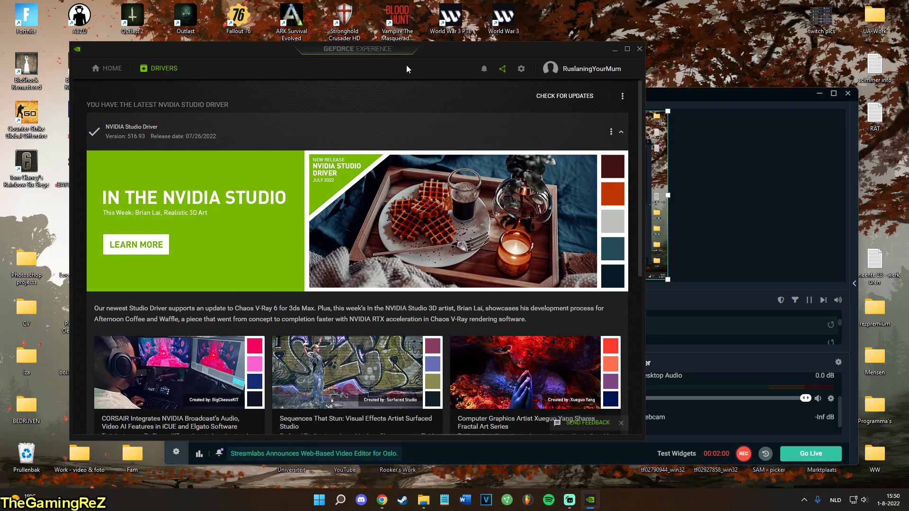
left_click_drag(519, 47, 497, 47)
left_click(708, 95)
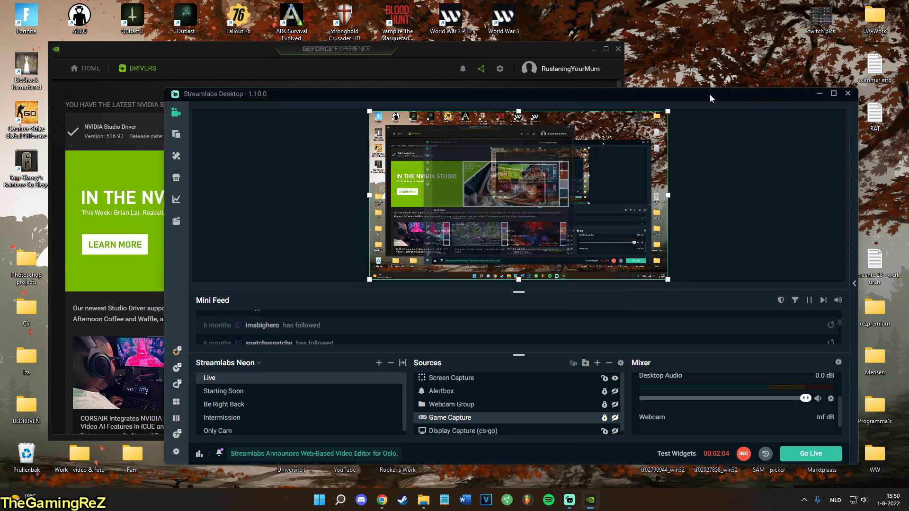
left_click_drag(709, 95, 747, 96)
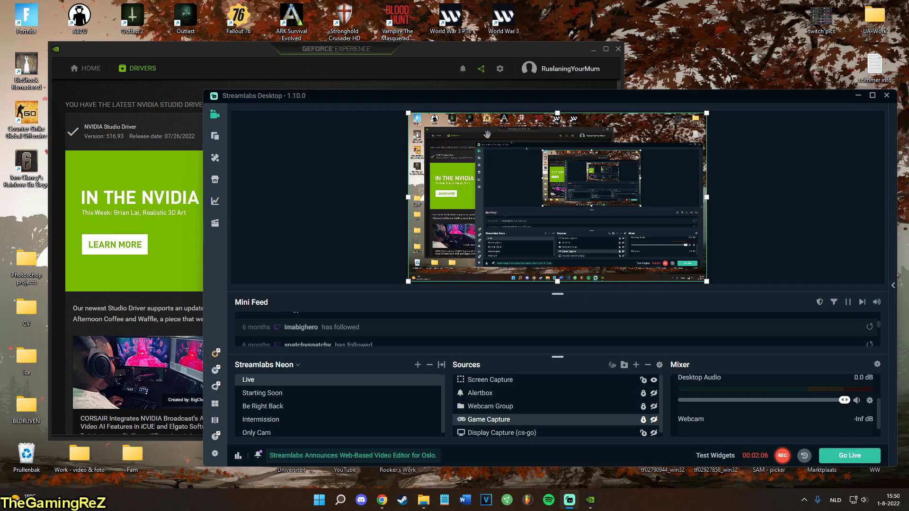